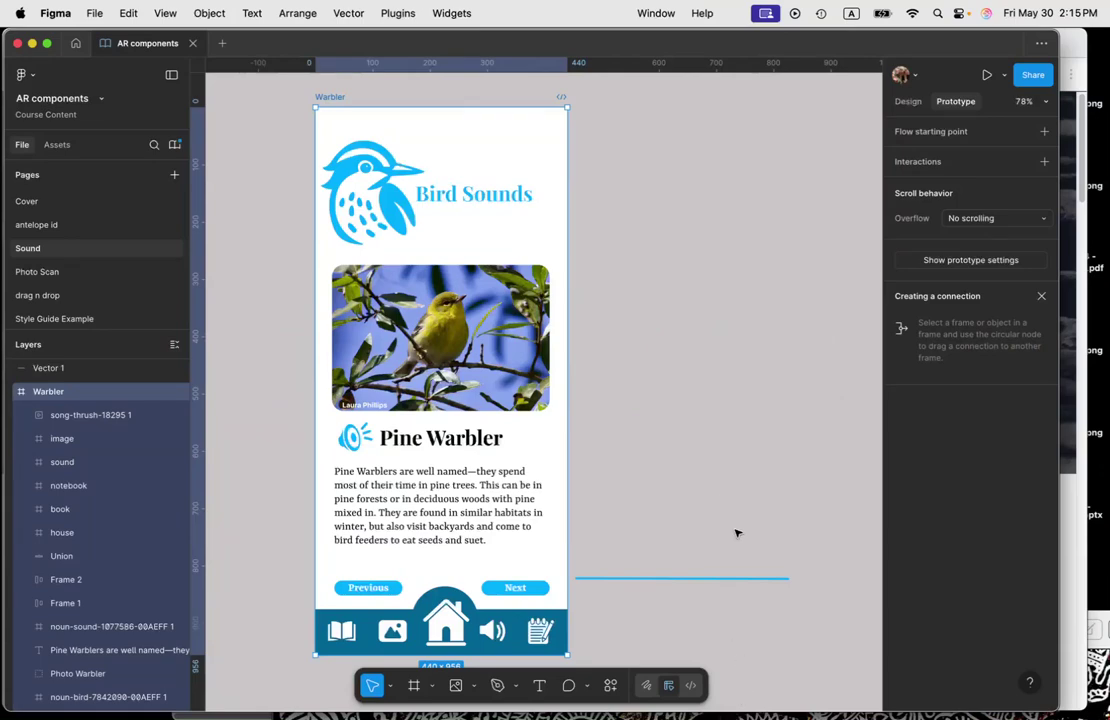
Preview the Warbler prototype, then close the preview
scroll(709, 452, up, 1)
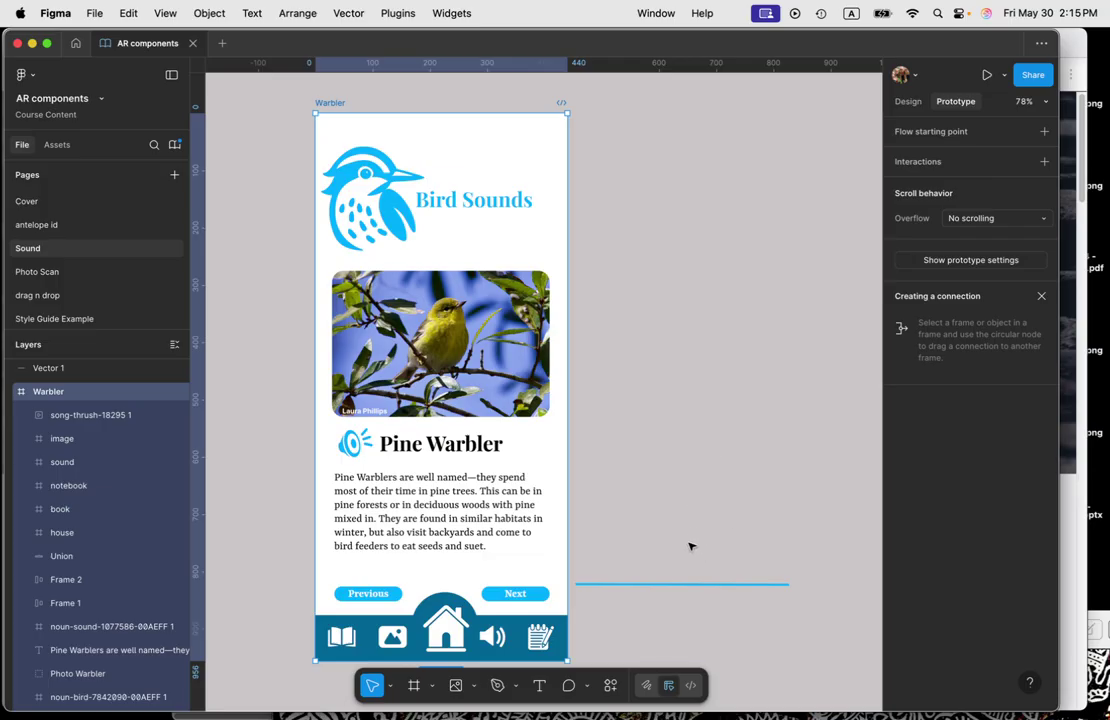
click(600, 477)
scroll(317, 116, down, 1)
click(328, 106)
key(shift+space)
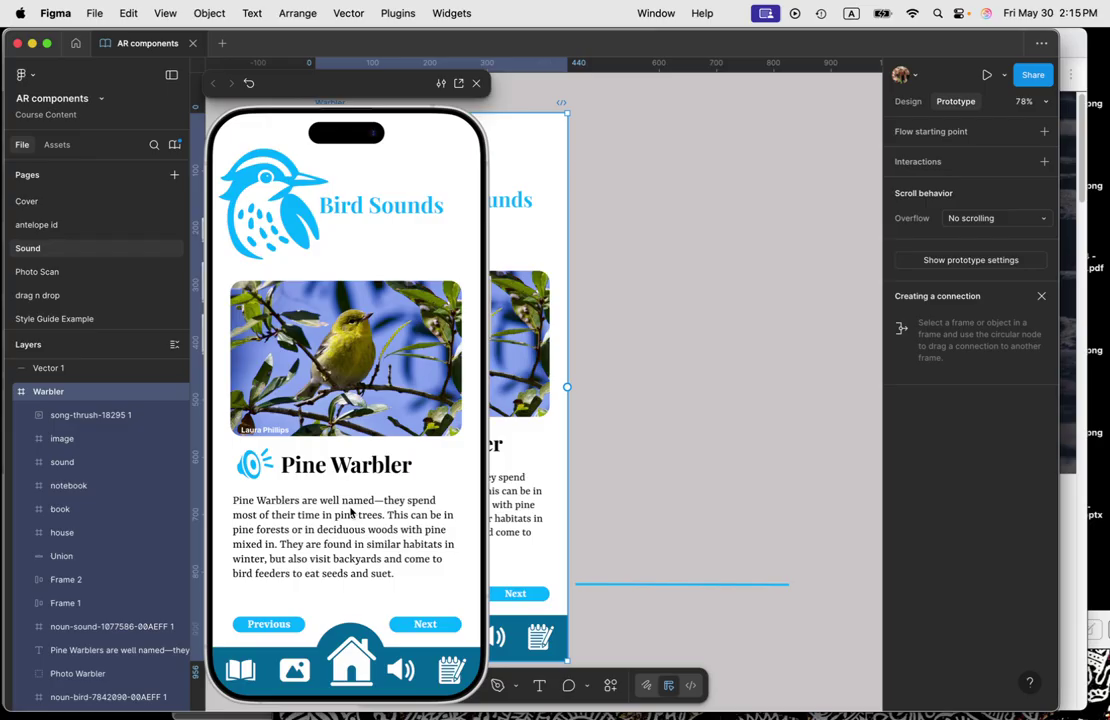
click(477, 80)
Delete the old song-thrush video layer from the Warbler frame
scroll(370, 283, up, 3)
click(100, 414)
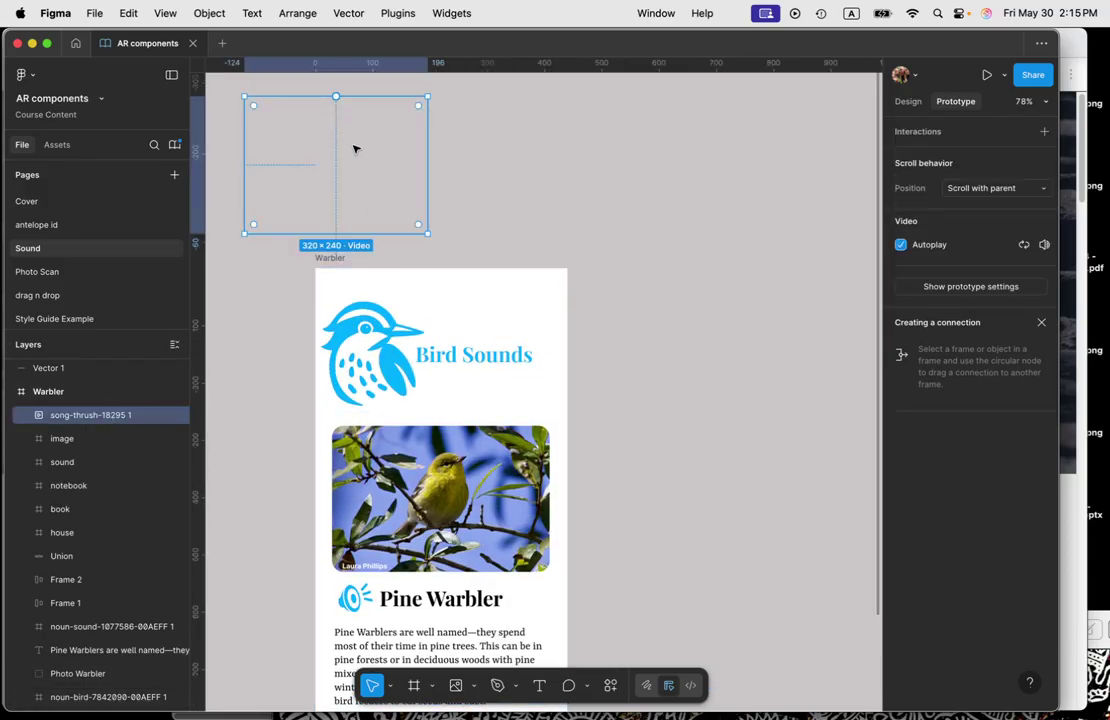
key(BackSpace)
key(super+Tab)
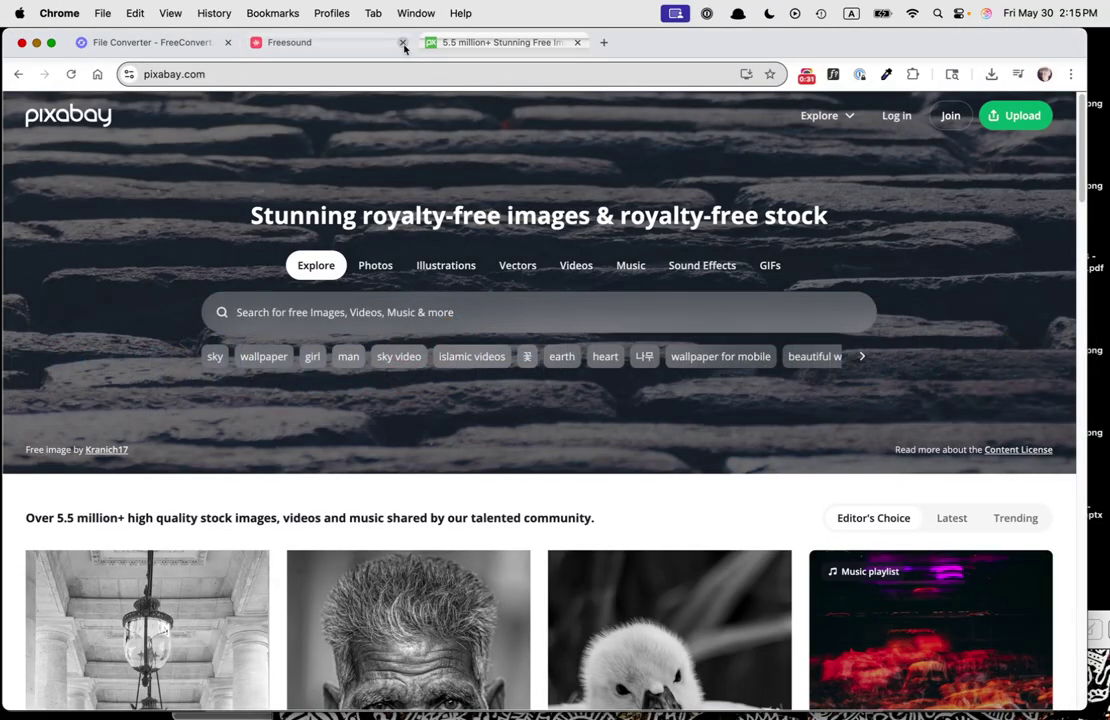
Look between the Freesound and Pixabay tabs in Chrome, then return to Figma
click(289, 42)
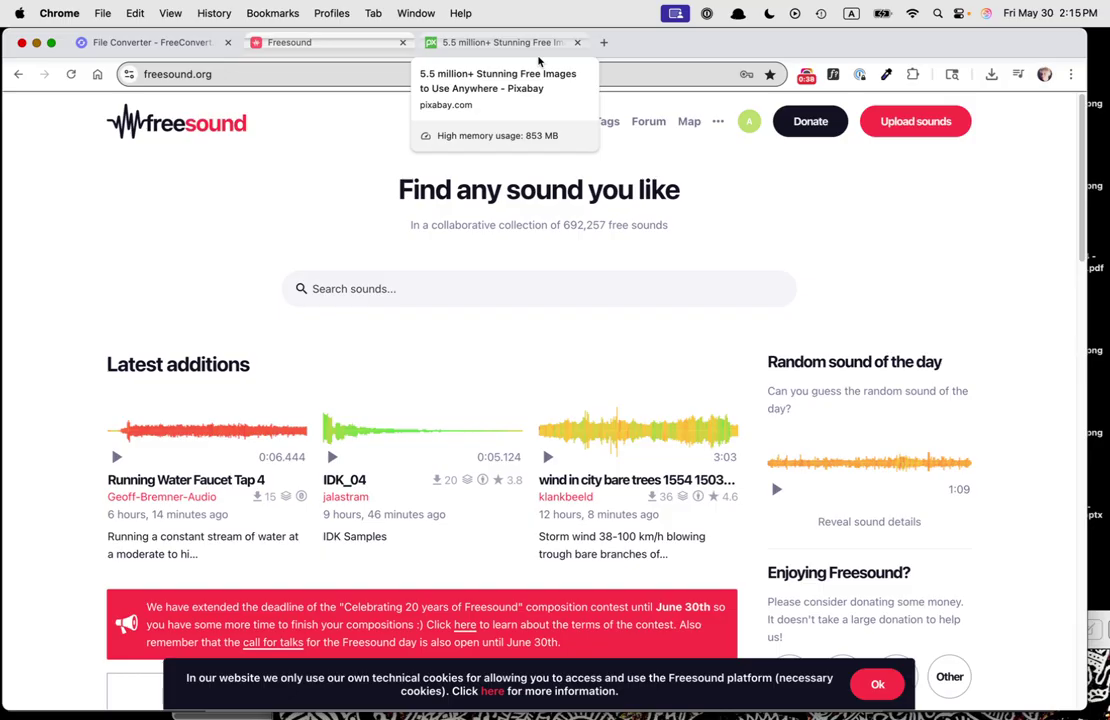
click(436, 44)
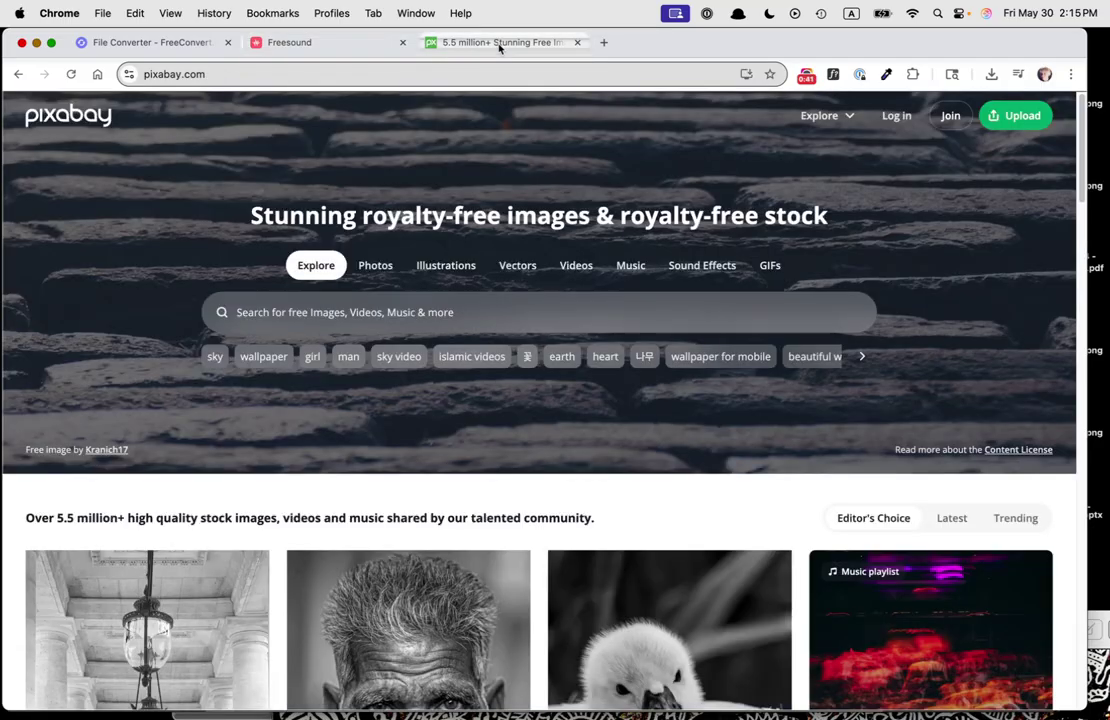
click(353, 45)
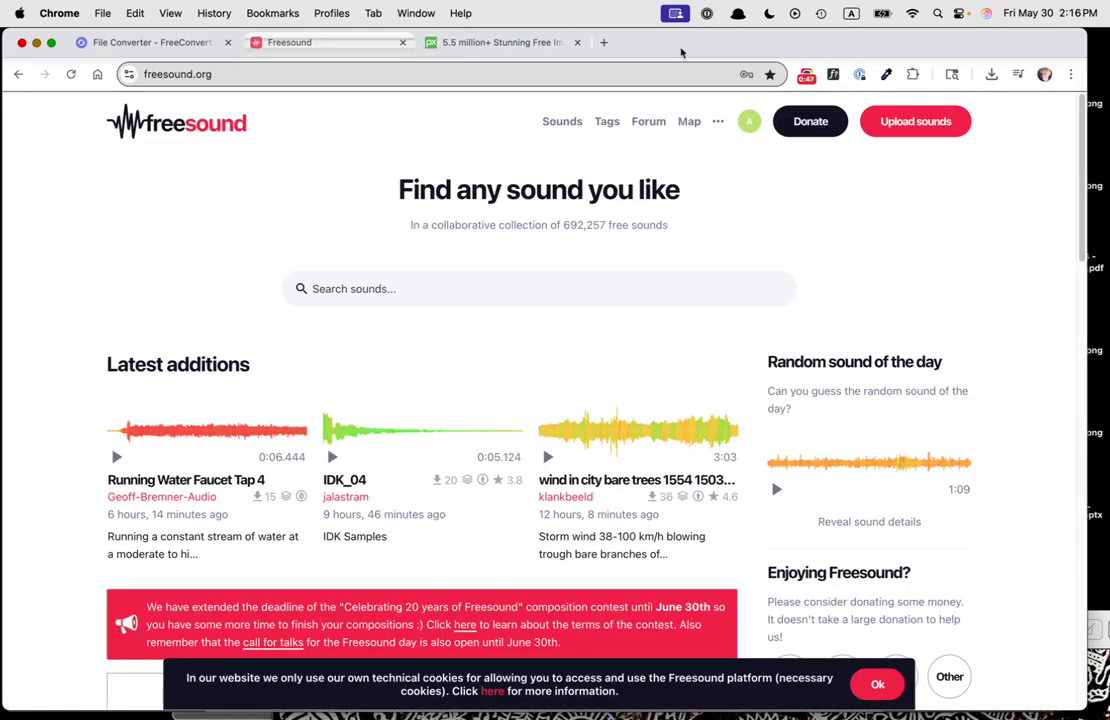
key(cmd+Tab)
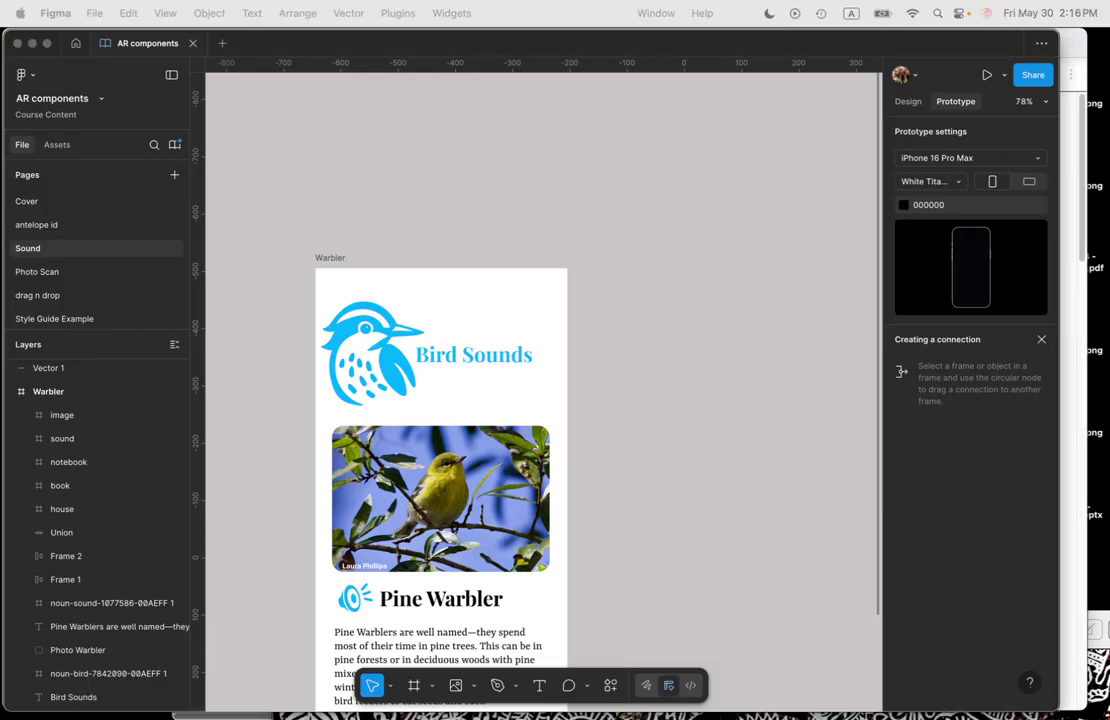
Try dropping the sedge-warbler MP3 onto the Warbler frame and dismiss the unsupported-format error
drag(471, 290, 492, 296)
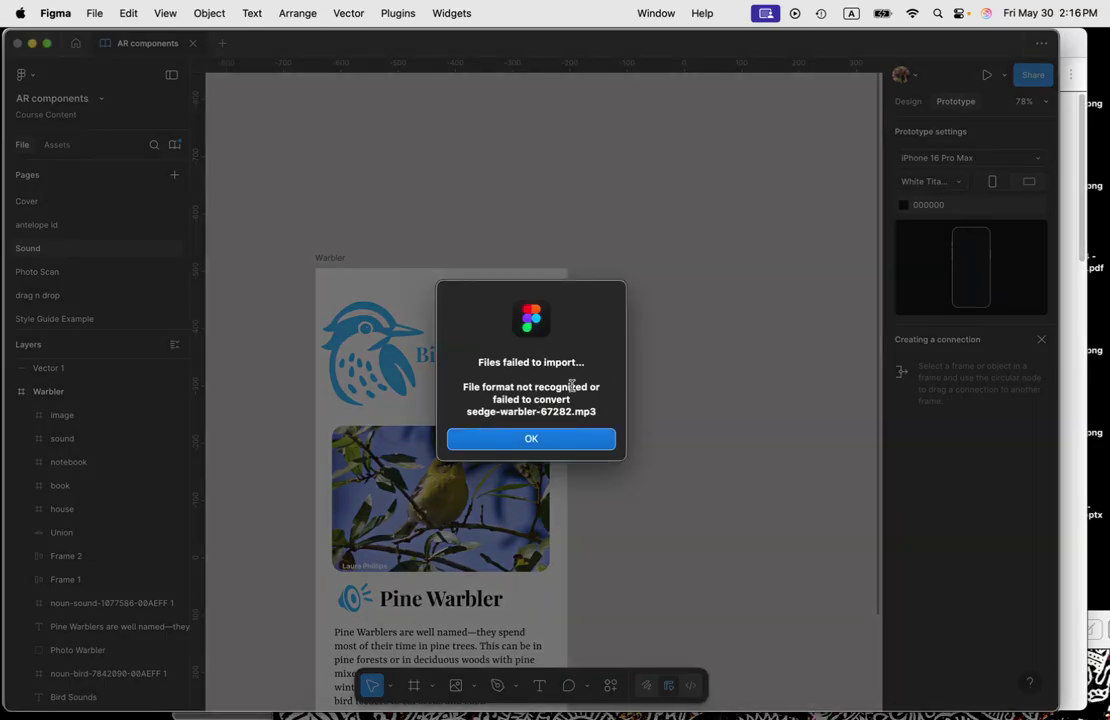
click(551, 439)
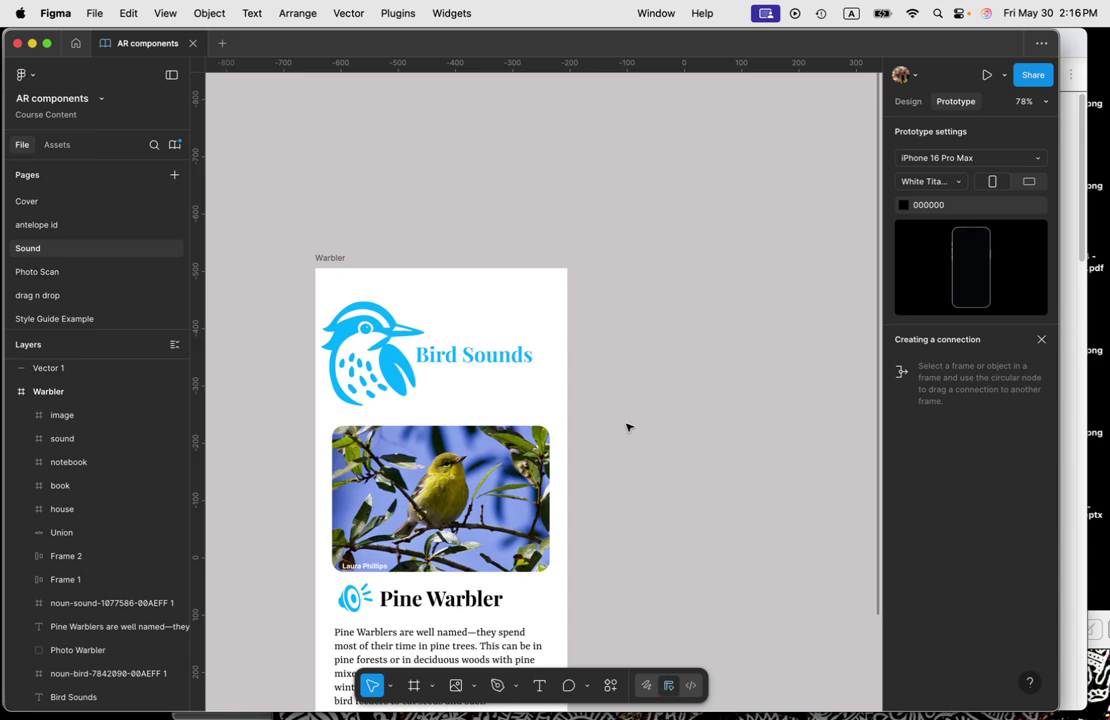
key(super+Tab)
key(super+Tab)
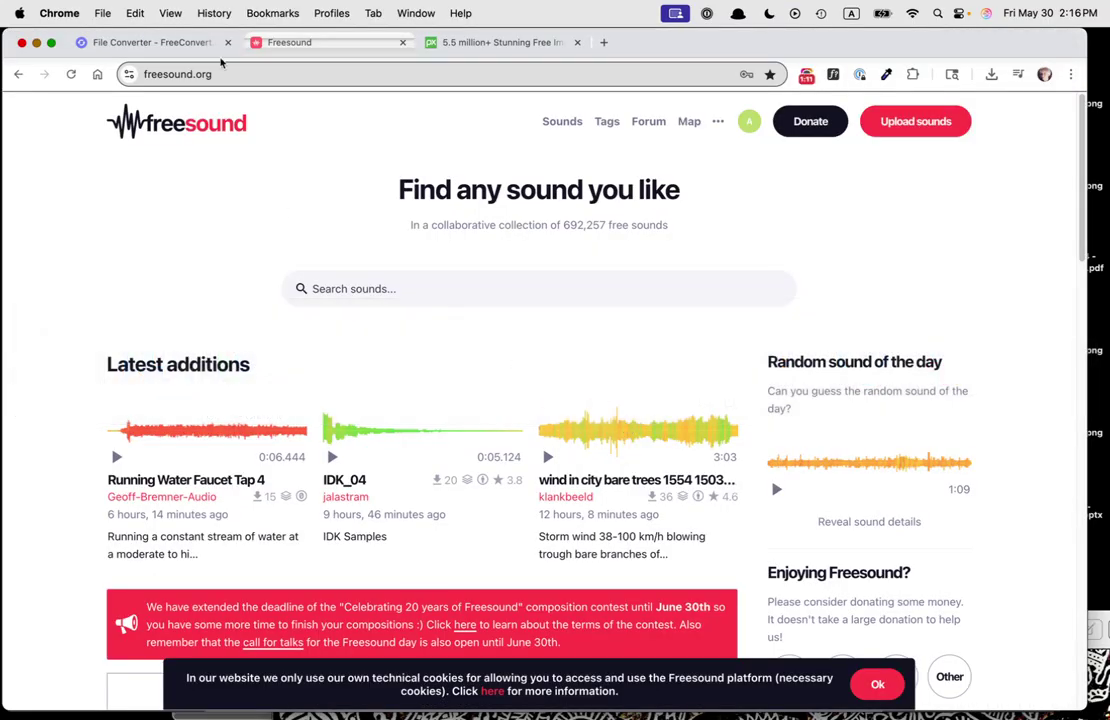
Bring up the FreeConvert file converter tab and look over its converter tools
click(131, 44)
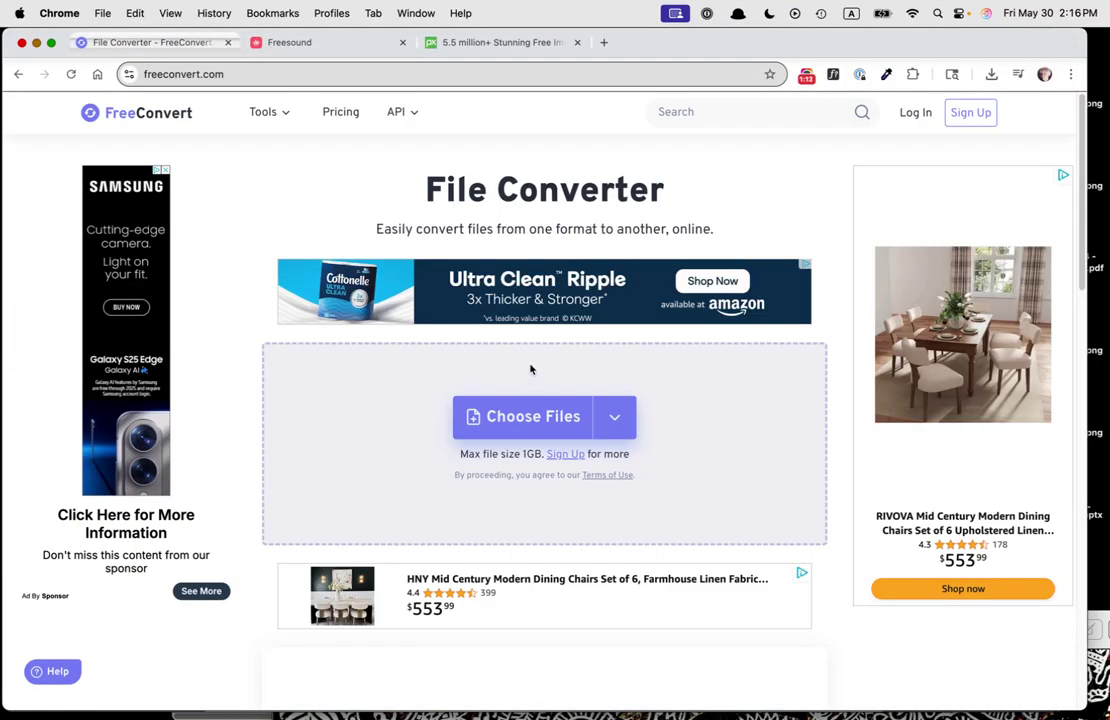
scroll(545, 375, down, 3)
scroll(560, 380, up, 3)
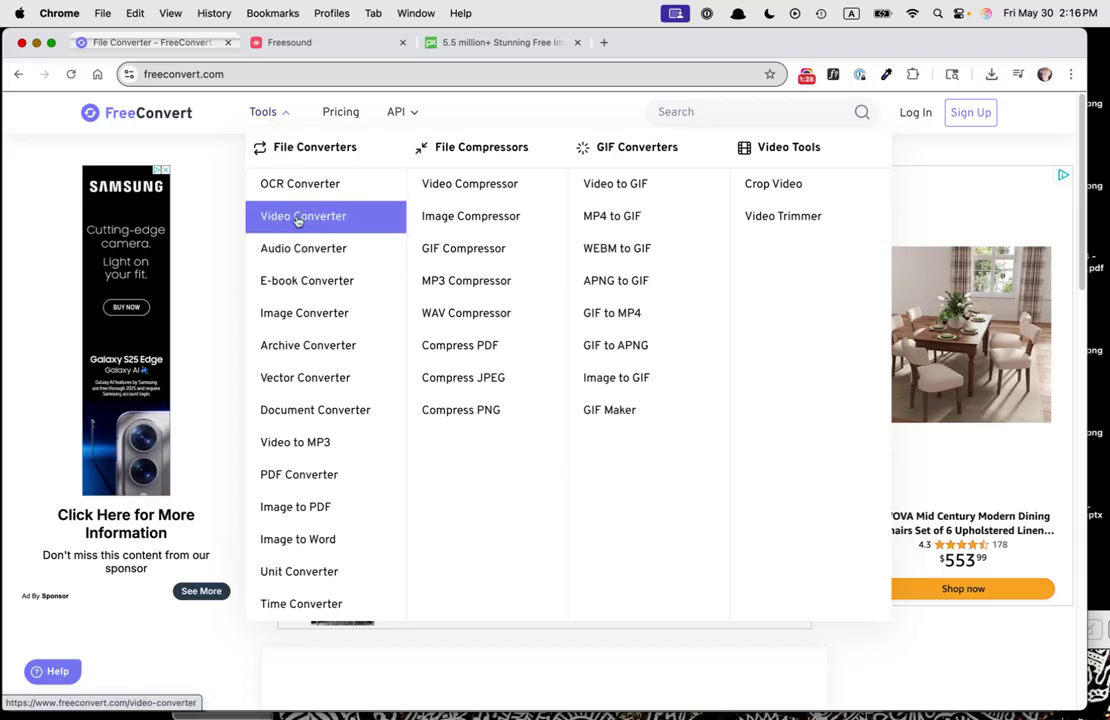
Convert the pine warbler sequence MP3 to MP4 in FreeConvert and download it
click(333, 215)
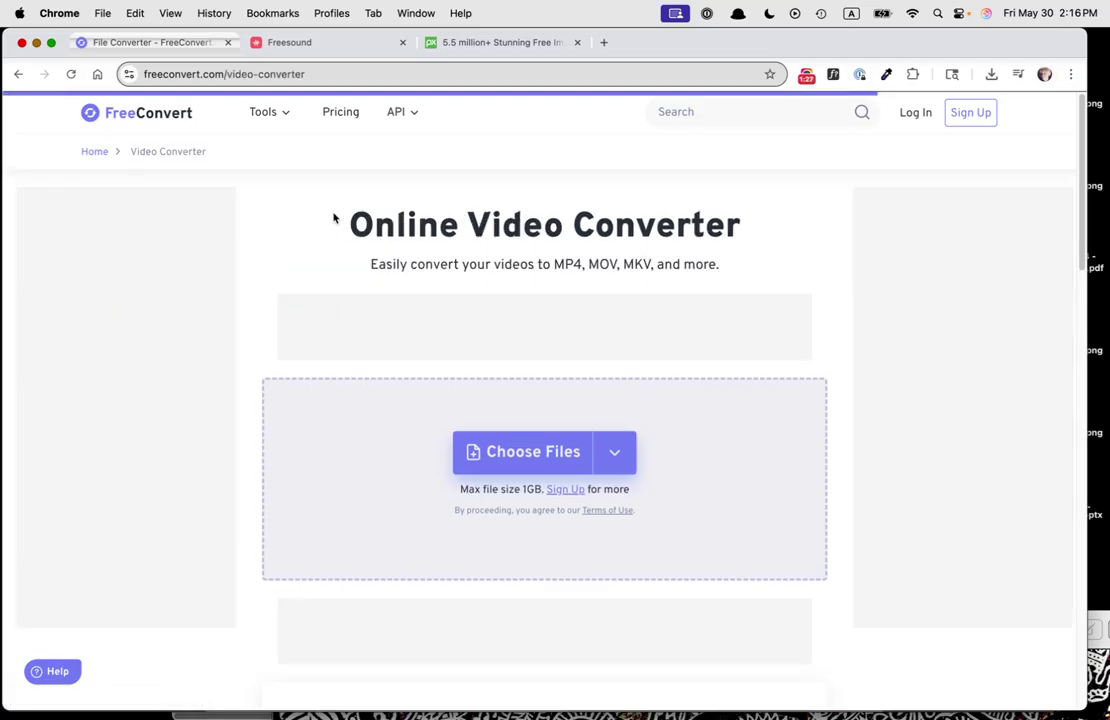
key(super+Tab)
key(super+Tab)
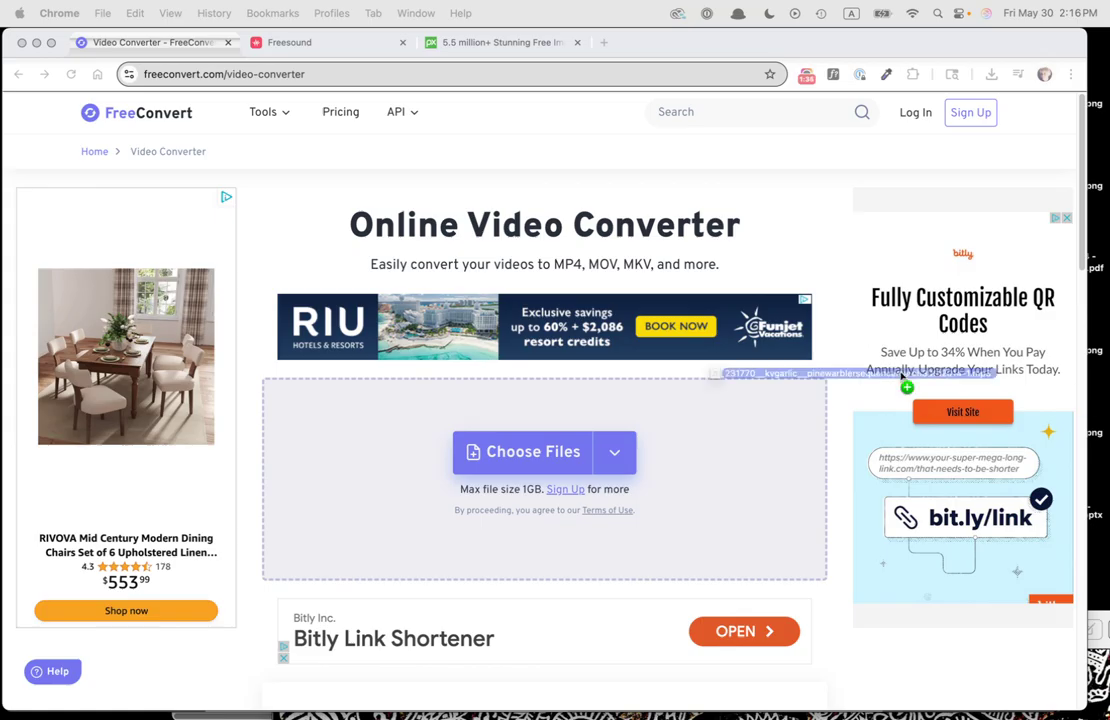
drag(907, 384, 552, 425)
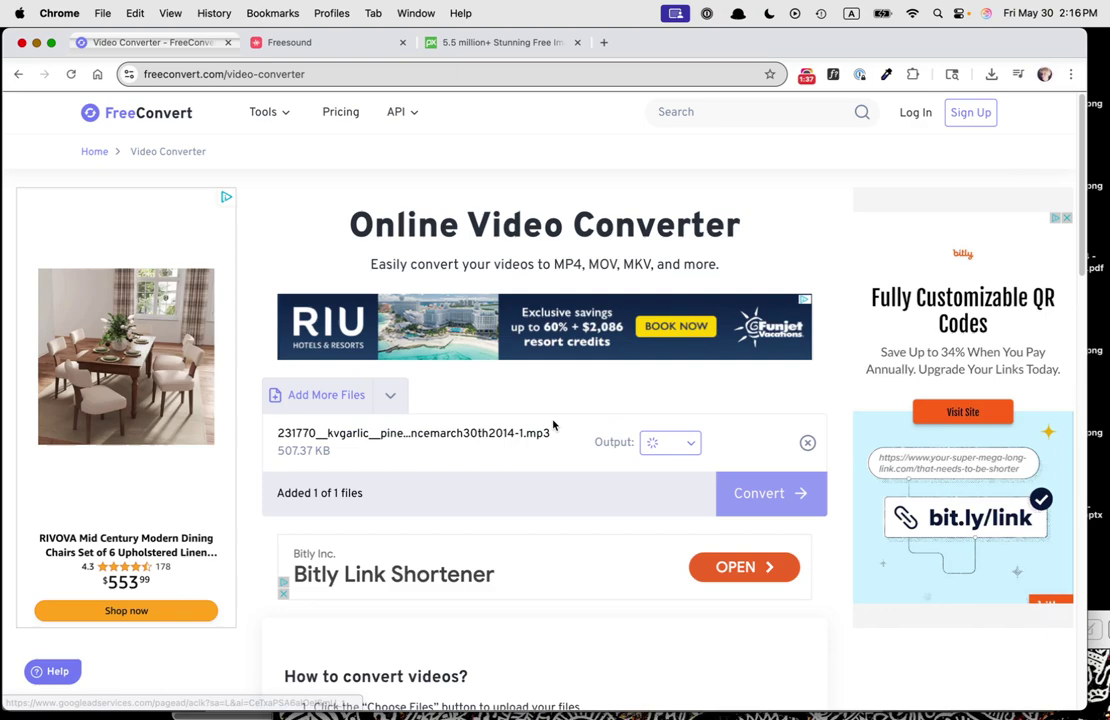
click(757, 494)
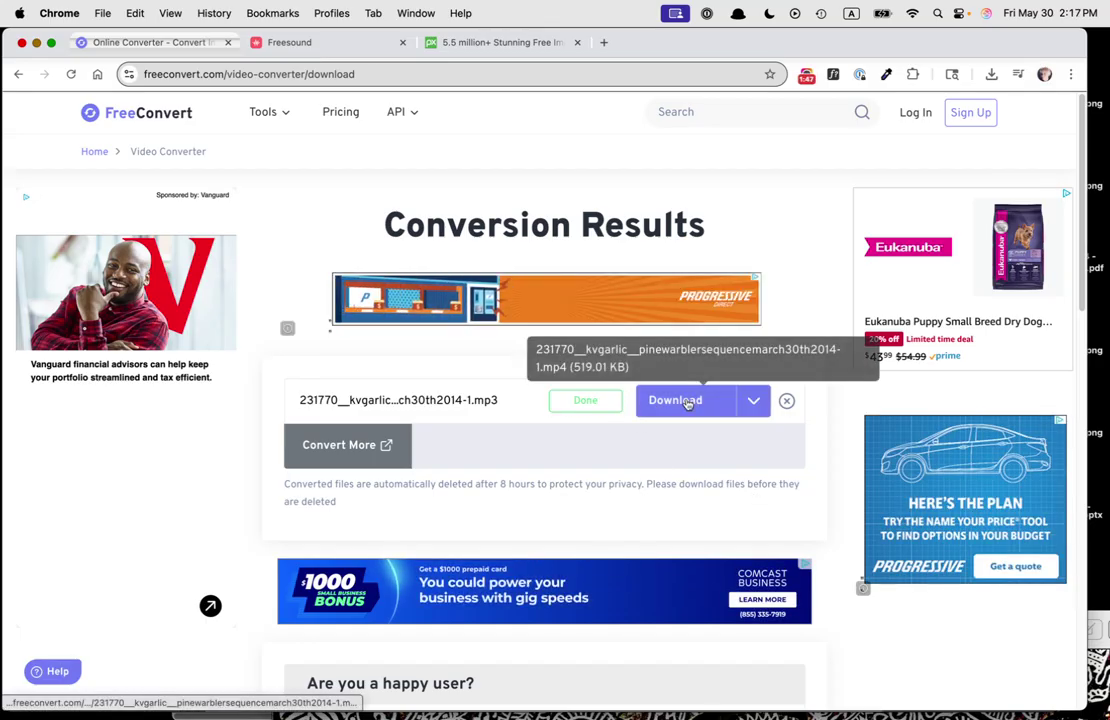
click(686, 404)
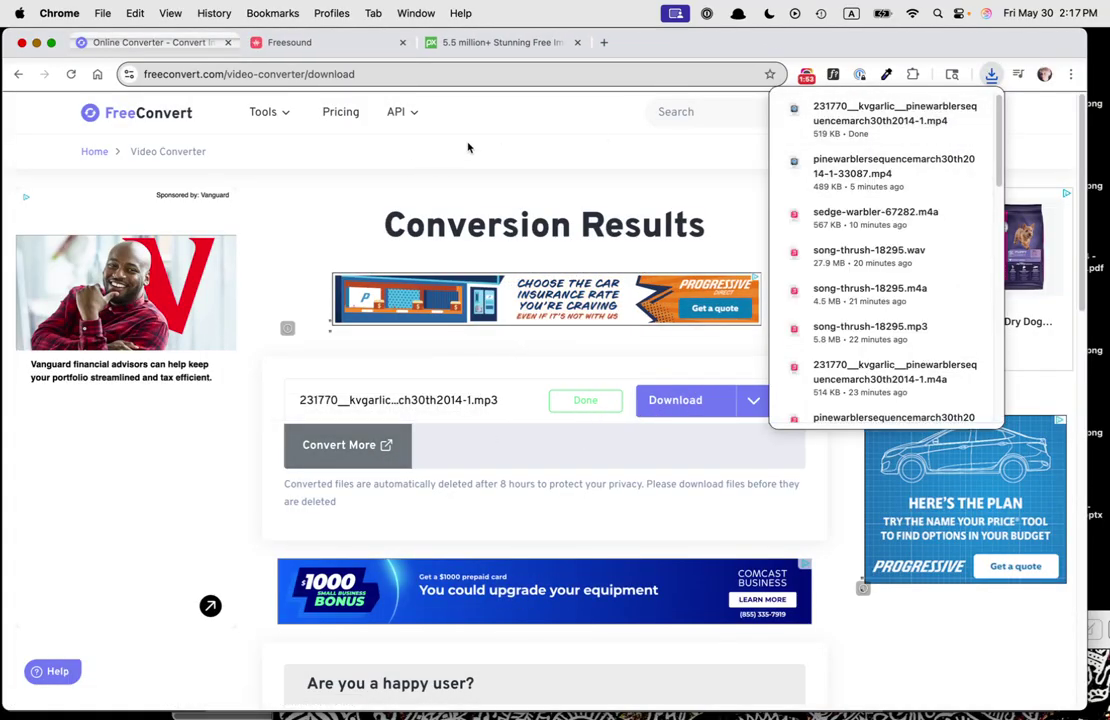
key(super+Tab)
key(super+Tab)
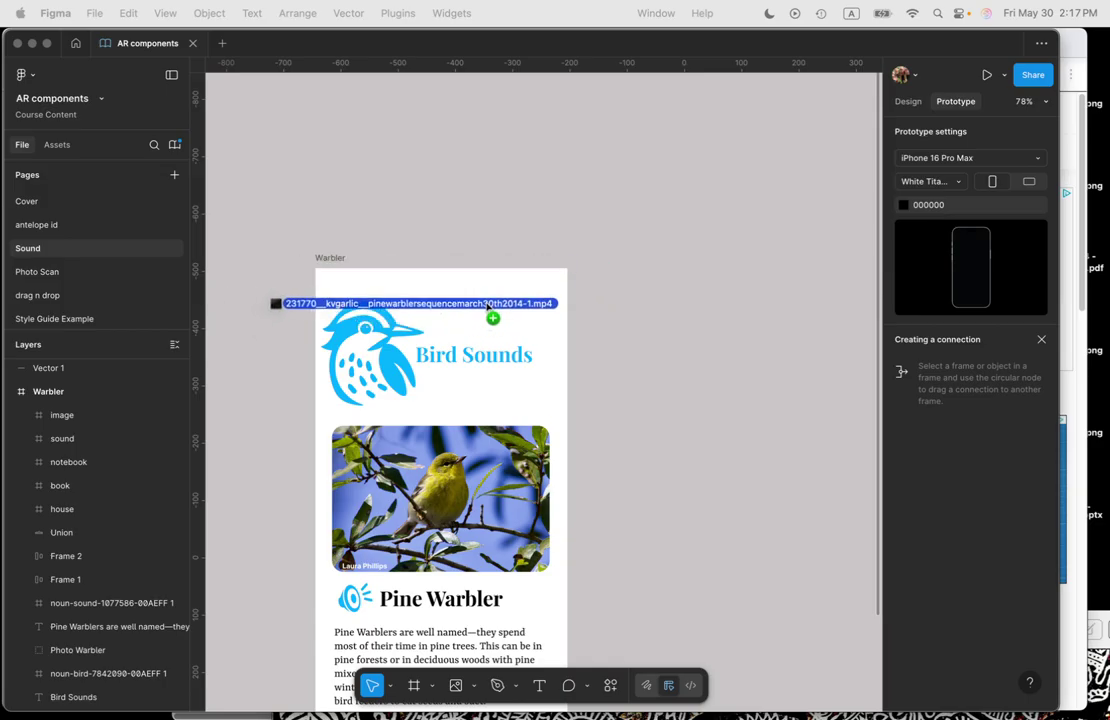
Drop the converted MP4 into the Warbler frame as a 320×240 video, nudged left
drag(664, 406, 491, 307)
click(438, 329)
mouse_move(100, 415)
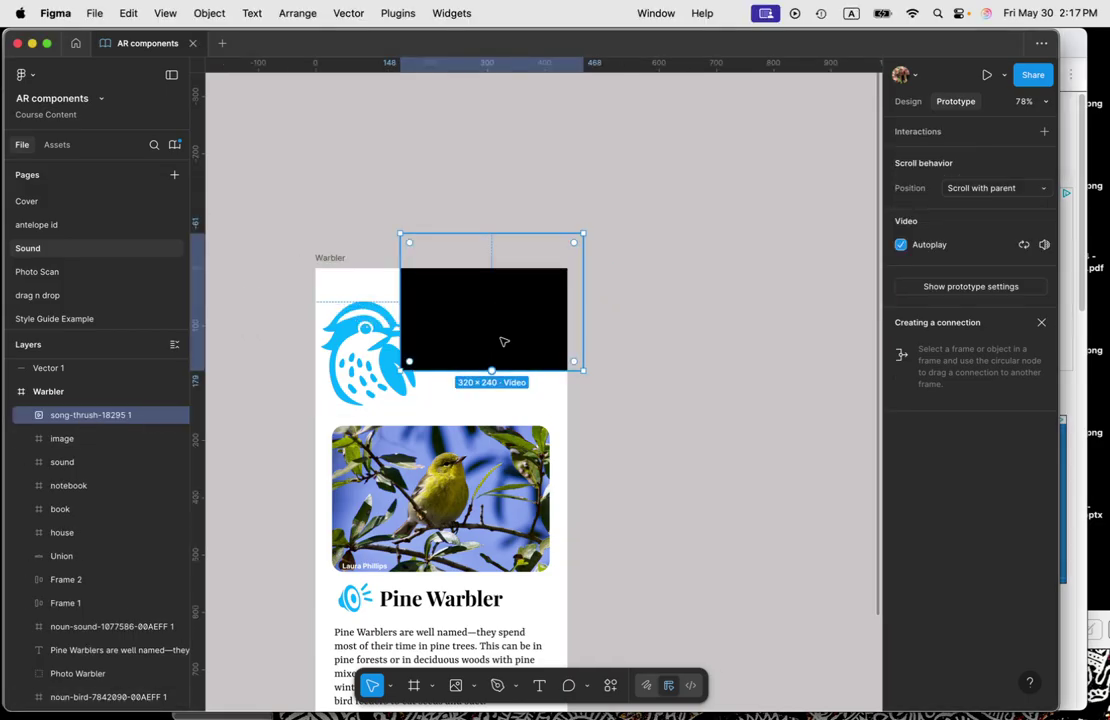
mouse_move(505, 327)
mouse_move(505, 324)
mouse_down()
mouse_move(476, 320)
mouse_move(439, 240)
mouse_move(456, 211)
mouse_move(451, 297)
mouse_move(476, 317)
mouse_move(468, 300)
mouse_move(478, 302)
mouse_up()
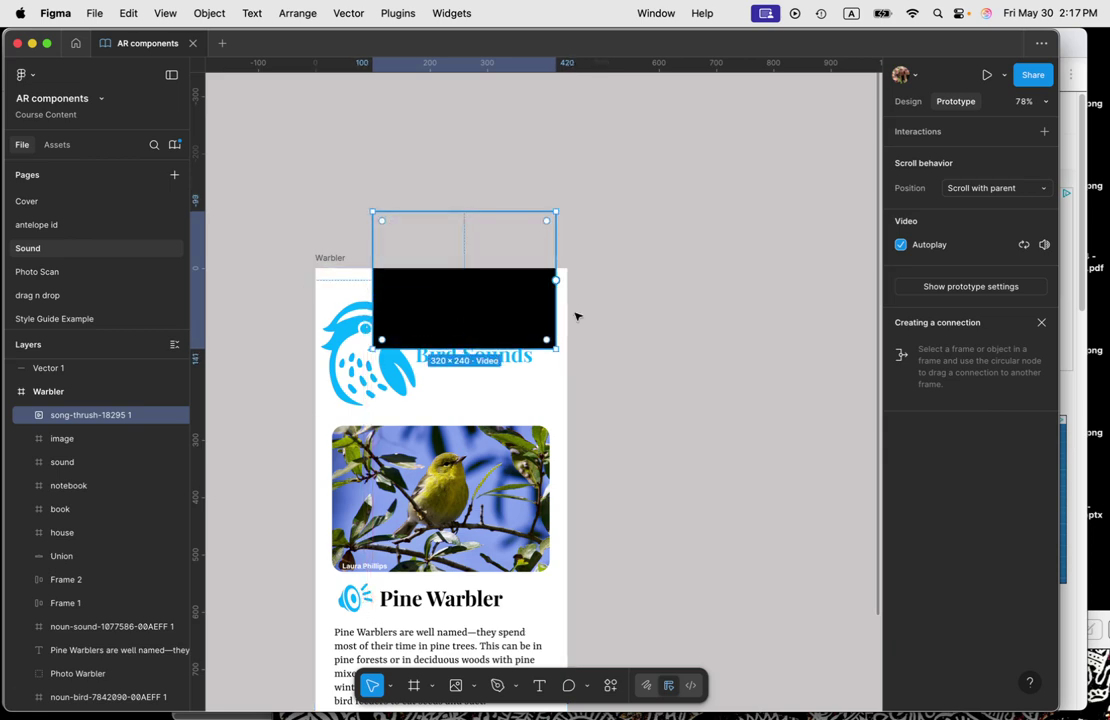
click(908, 101)
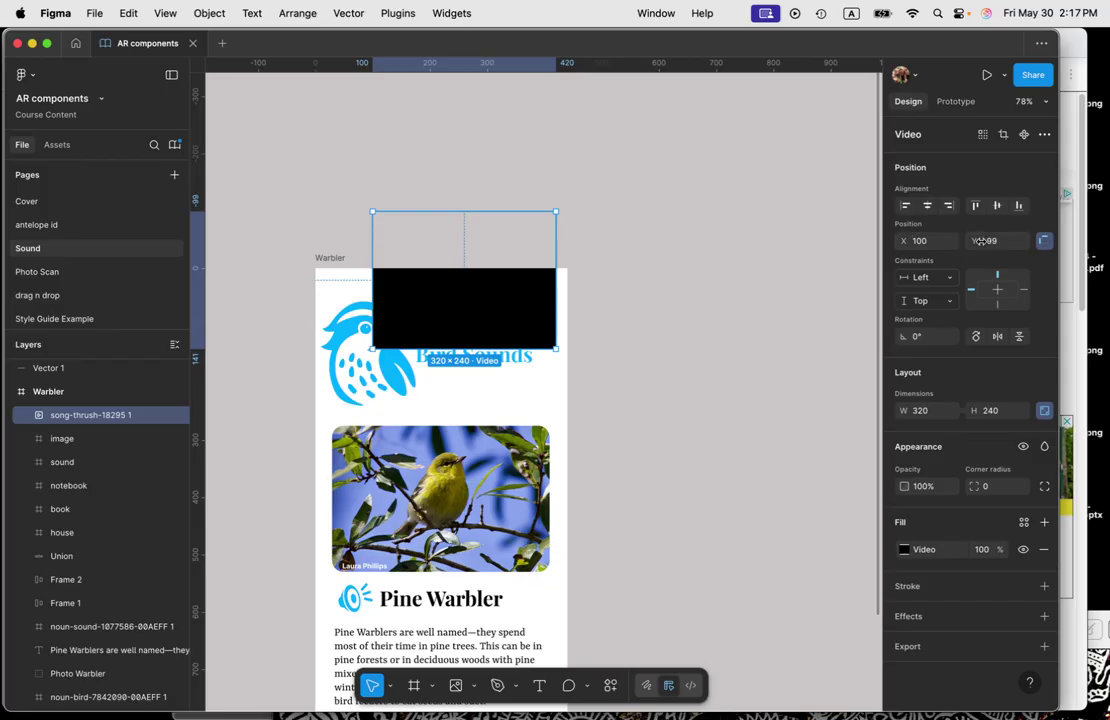
Set the video's Y position to -300, moving it above the frame's top edge
click(996, 244)
text(-300)
key(Return)
click(72, 418)
click(487, 165)
click(108, 418)
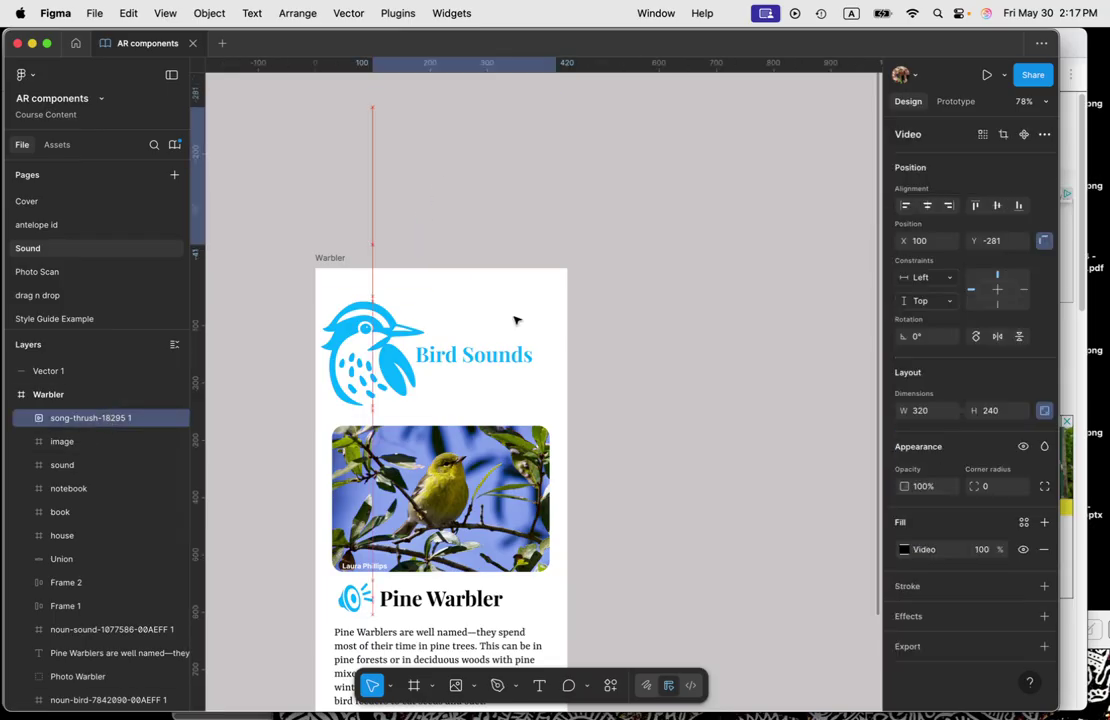
mouse_move(486, 147)
mouse_down()
mouse_move(451, 349)
mouse_move(466, 162)
mouse_up()
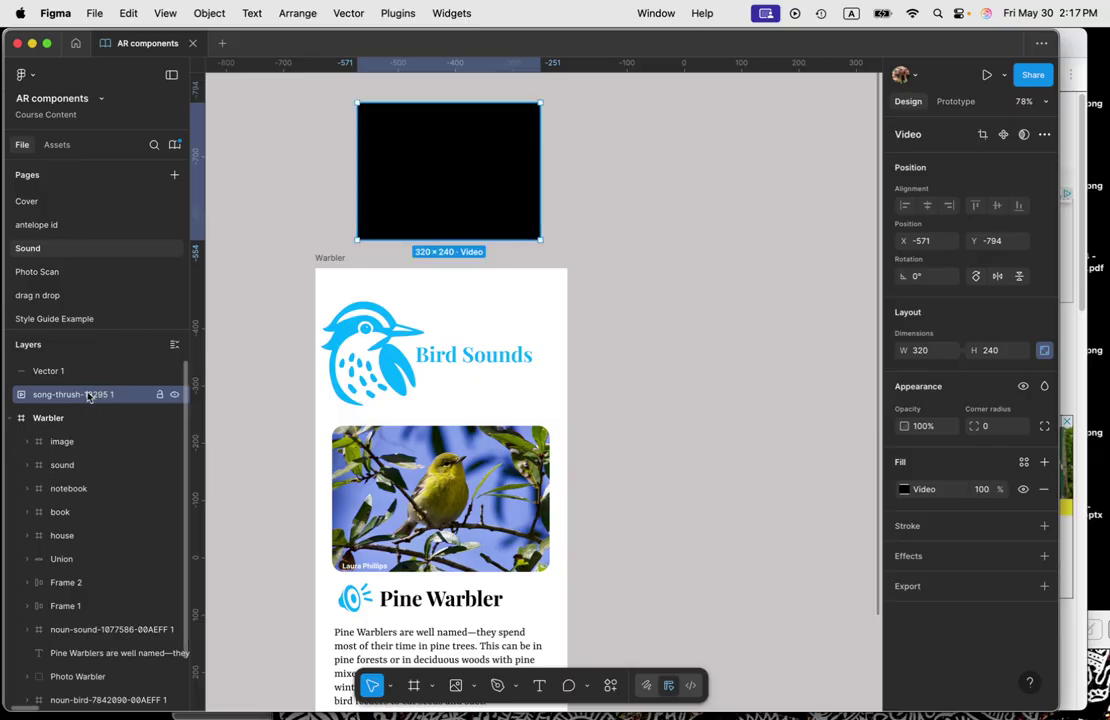
Nest the video layer under Warbler and turn on the frame's Clip content
drag(89, 394, 61, 429)
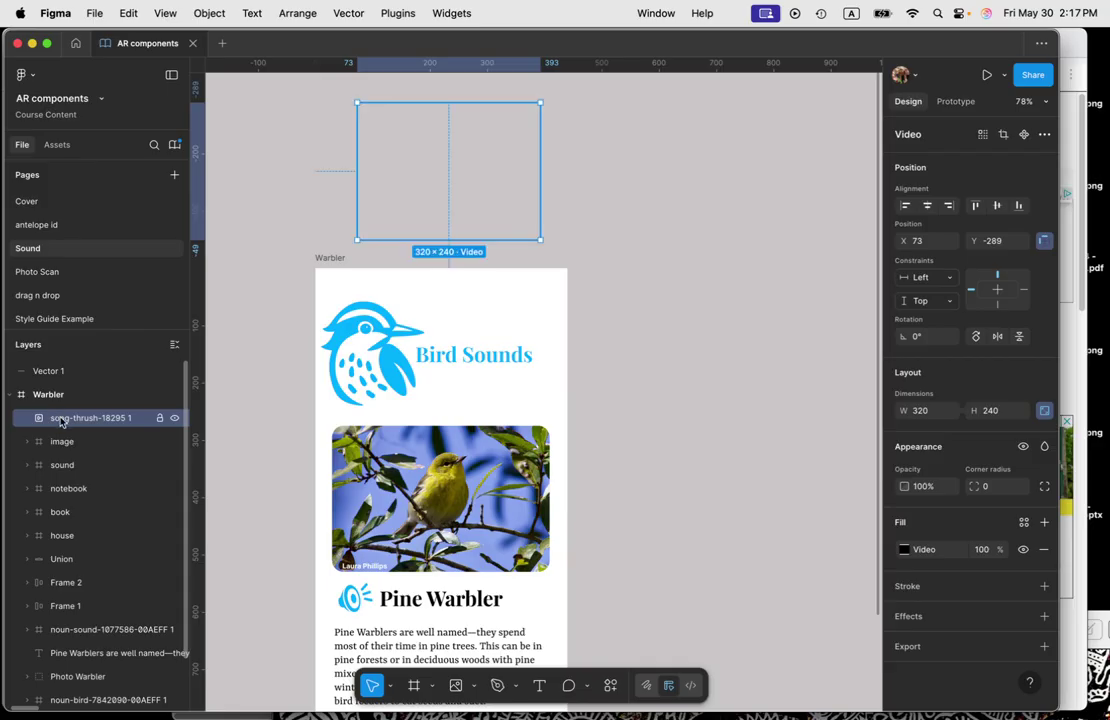
click(53, 399)
click(904, 415)
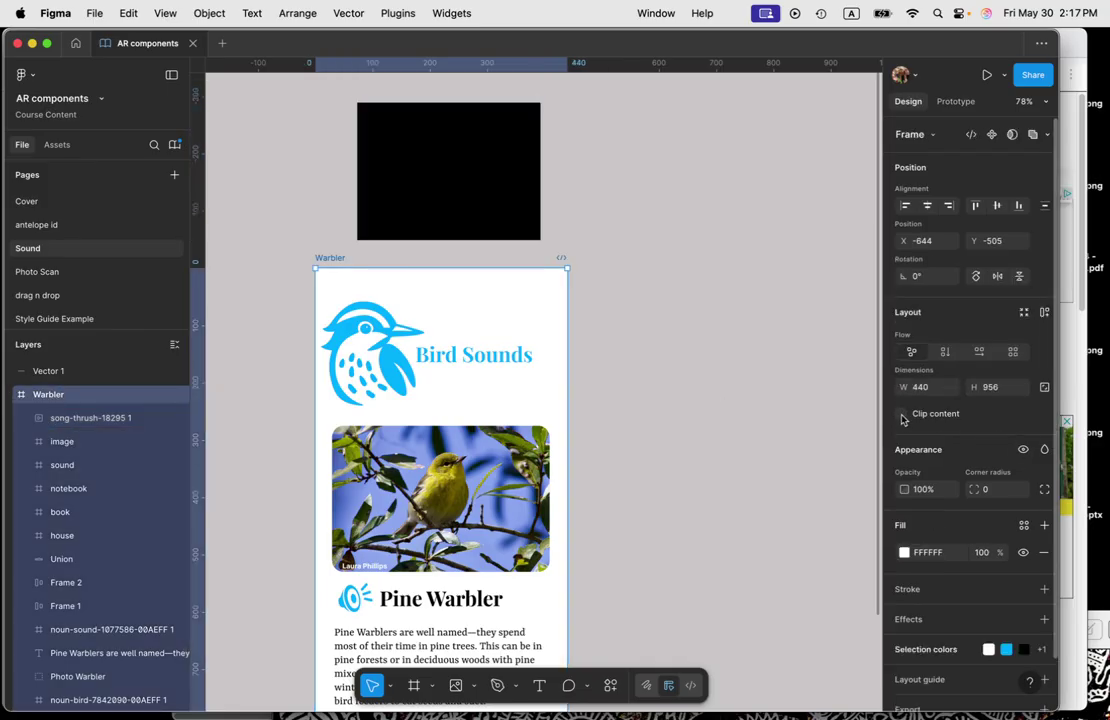
click(902, 415)
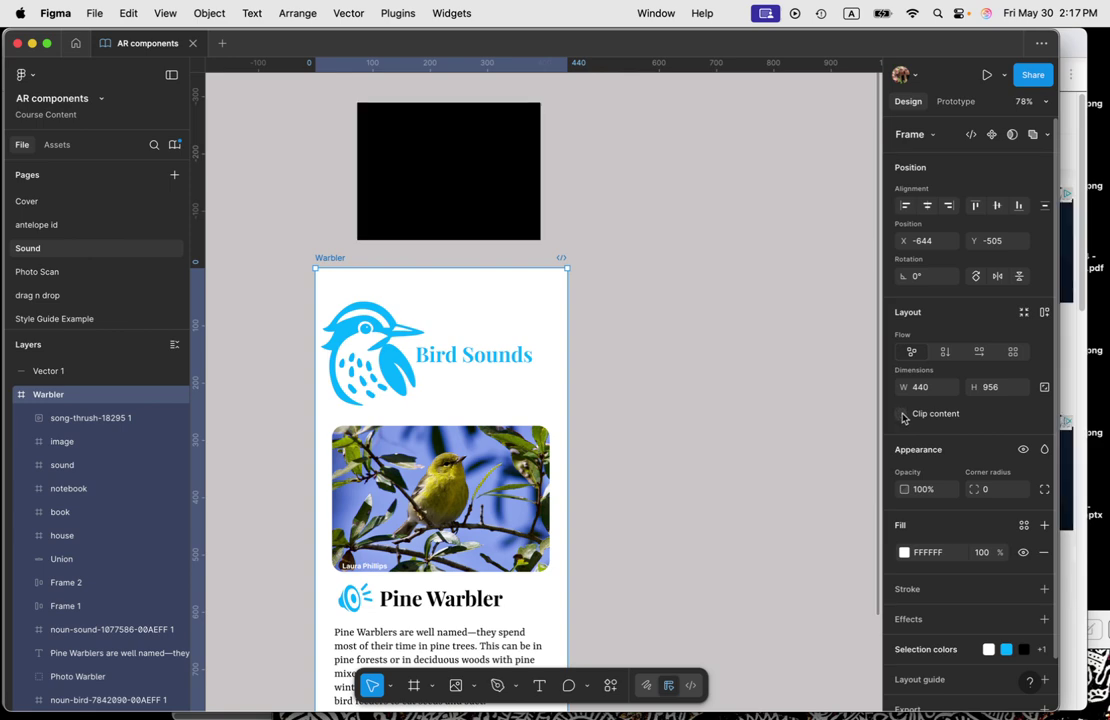
click(902, 415)
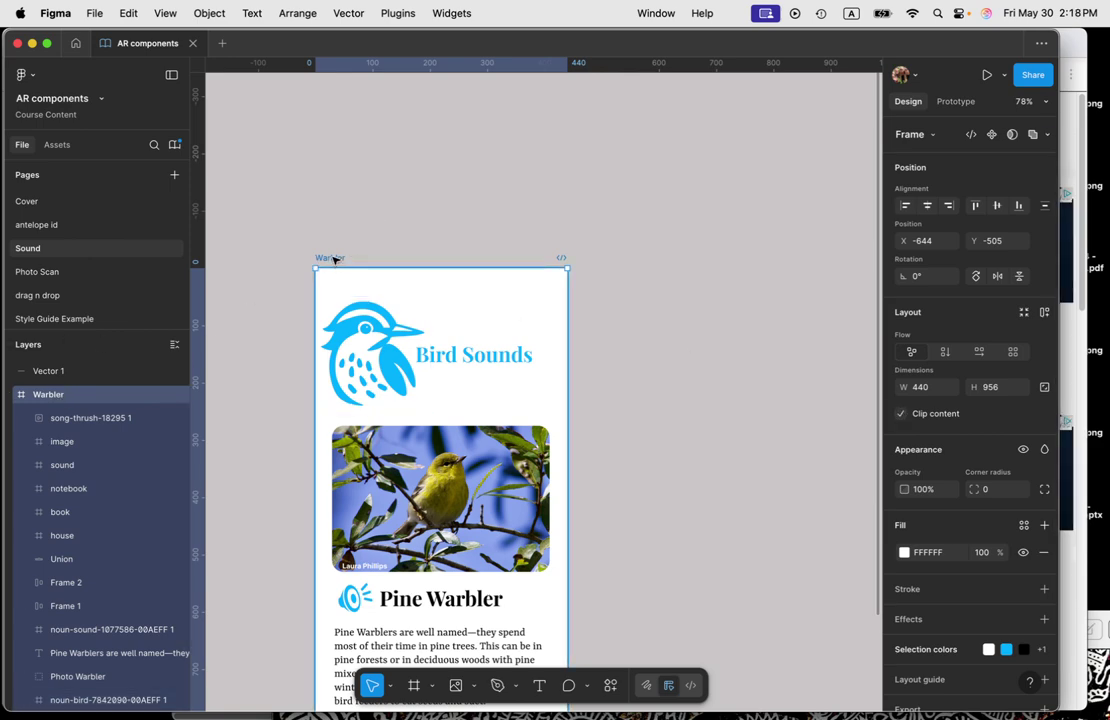
key(shift+space)
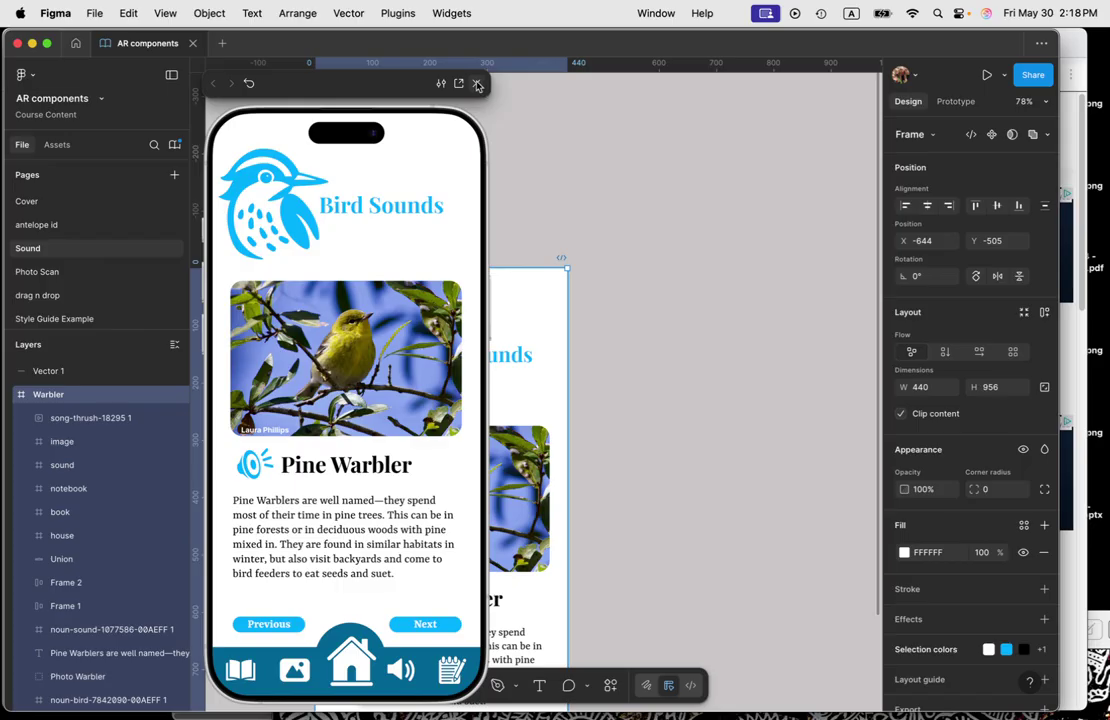
click(478, 86)
click(690, 350)
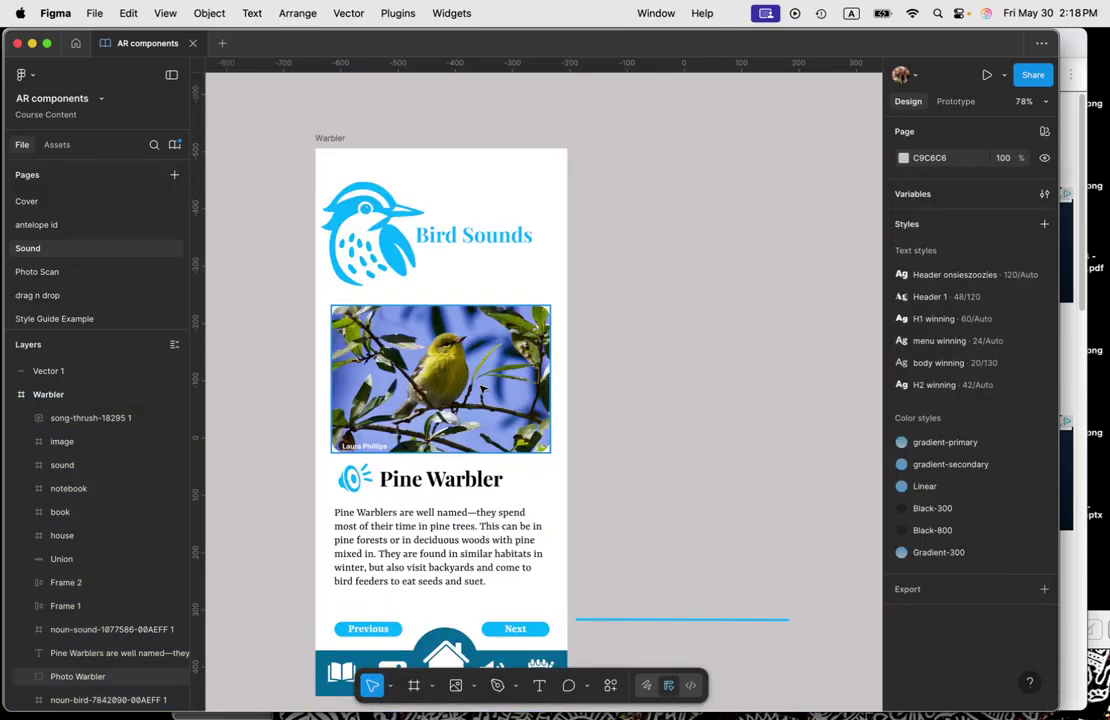